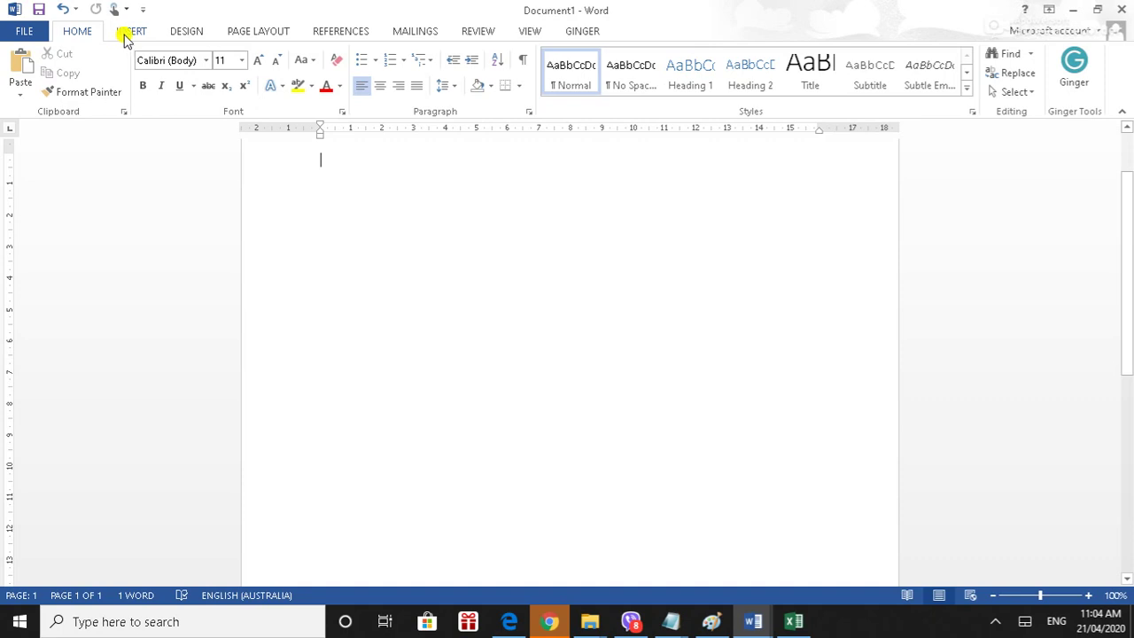
Open the Insert Picture dialog from the Insert tab's Pictures button
click(131, 33)
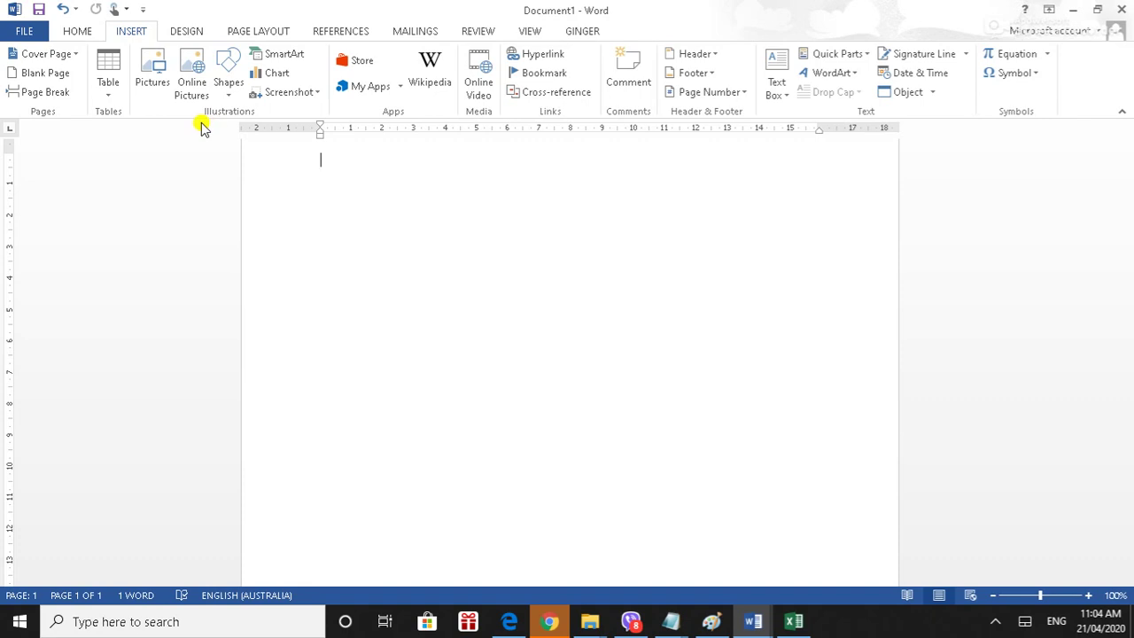
click(152, 78)
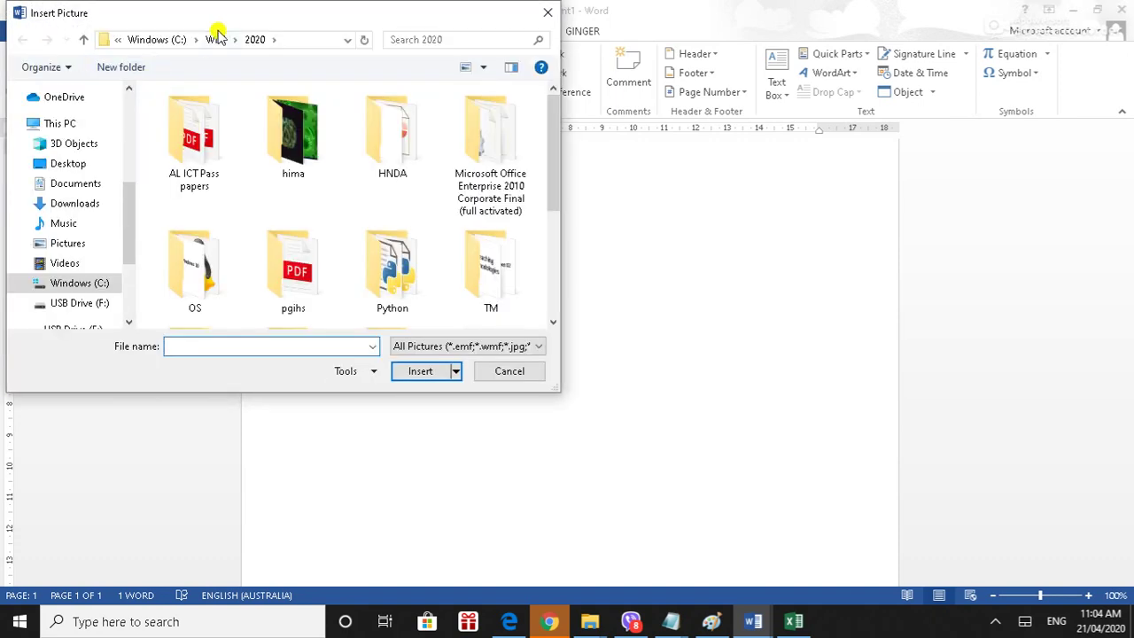
Insert peppa-pig.jpg from the 2020 folder into the document
drag(243, 12, 247, 31)
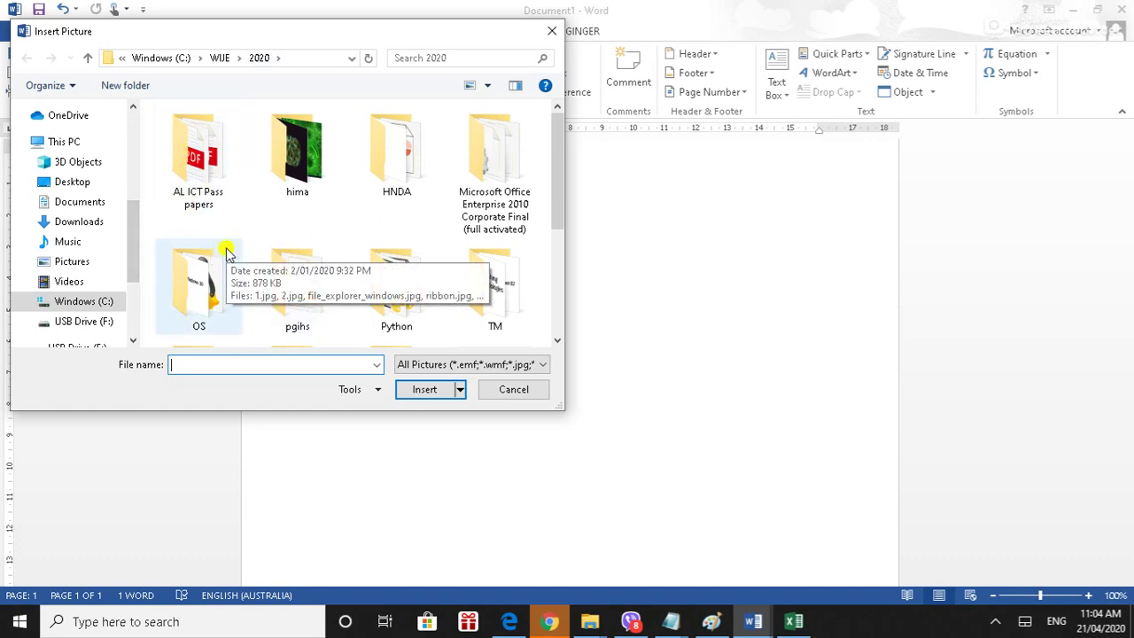
drag(562, 210, 560, 324)
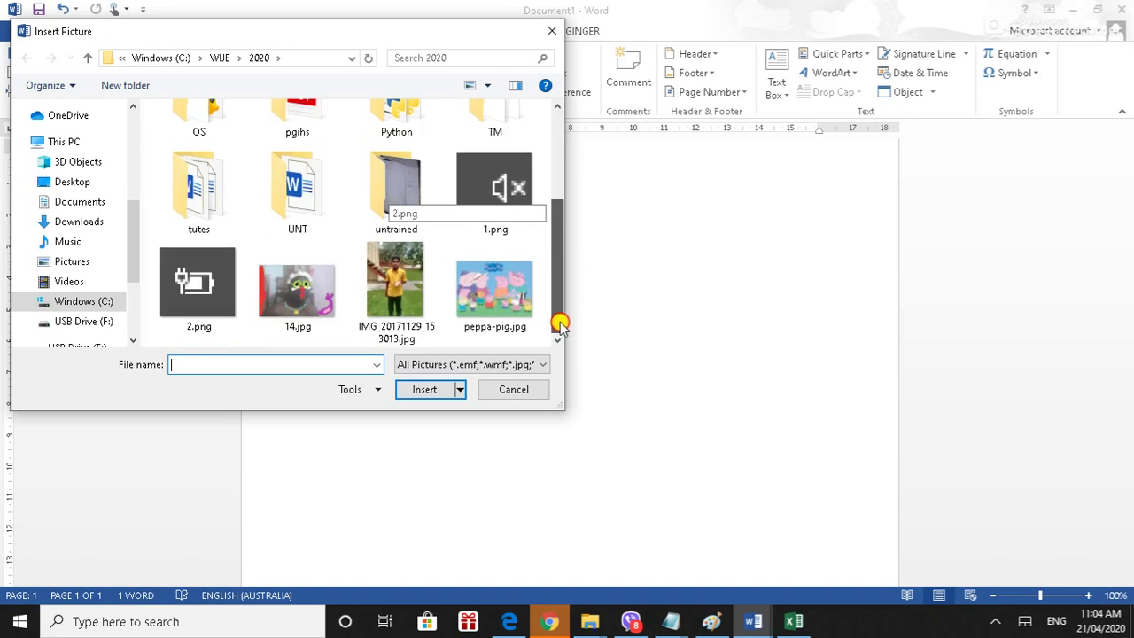
click(512, 306)
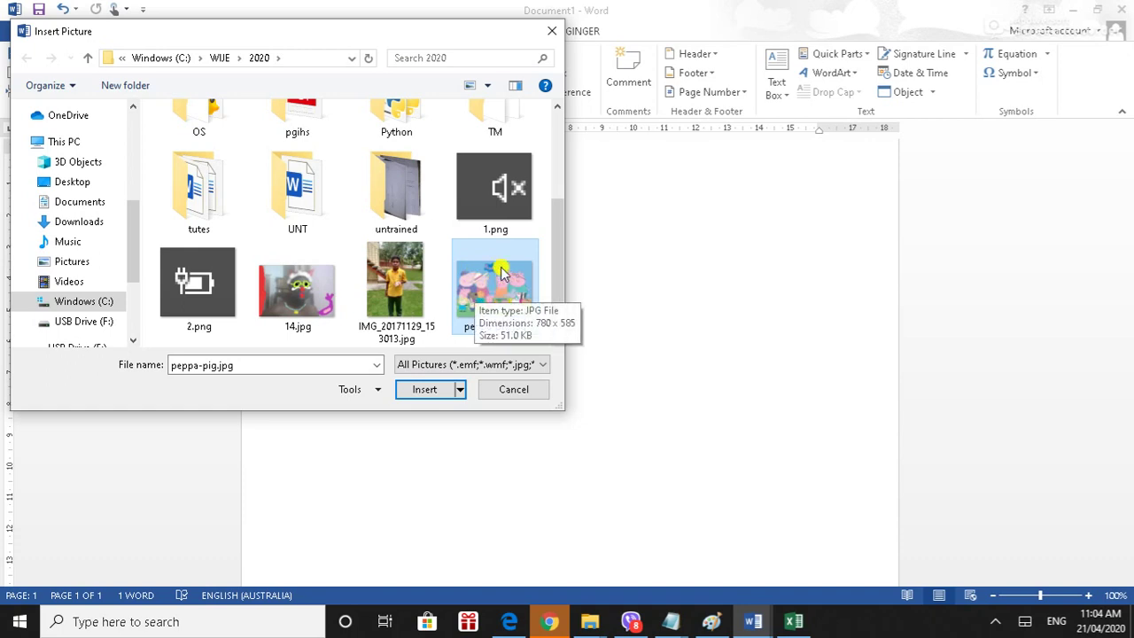
click(418, 392)
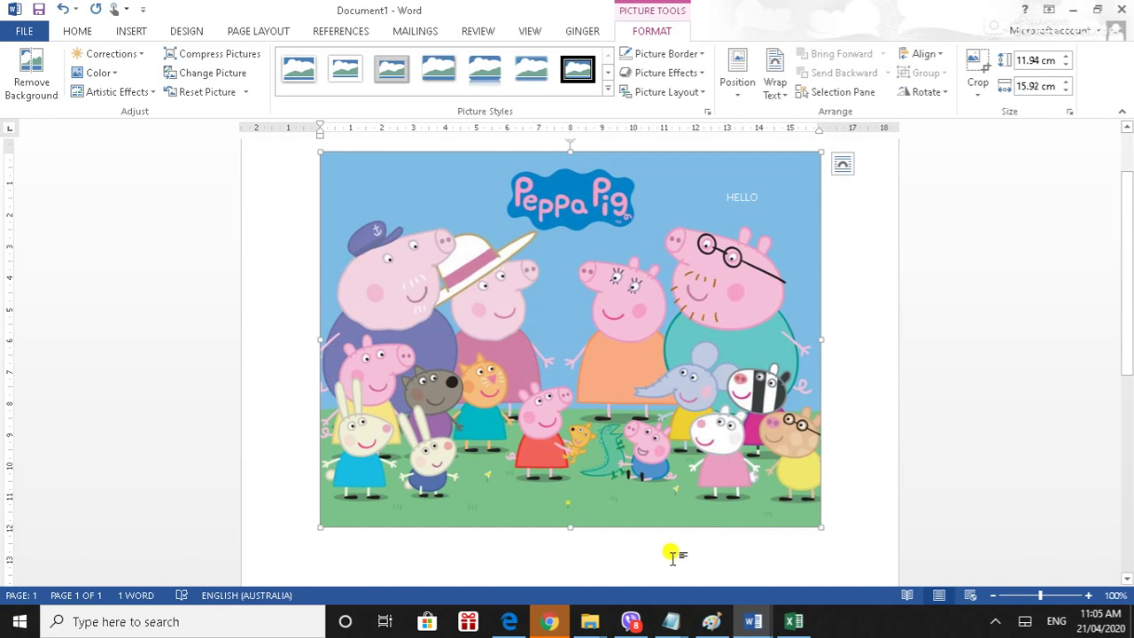
drag(1129, 323, 1130, 372)
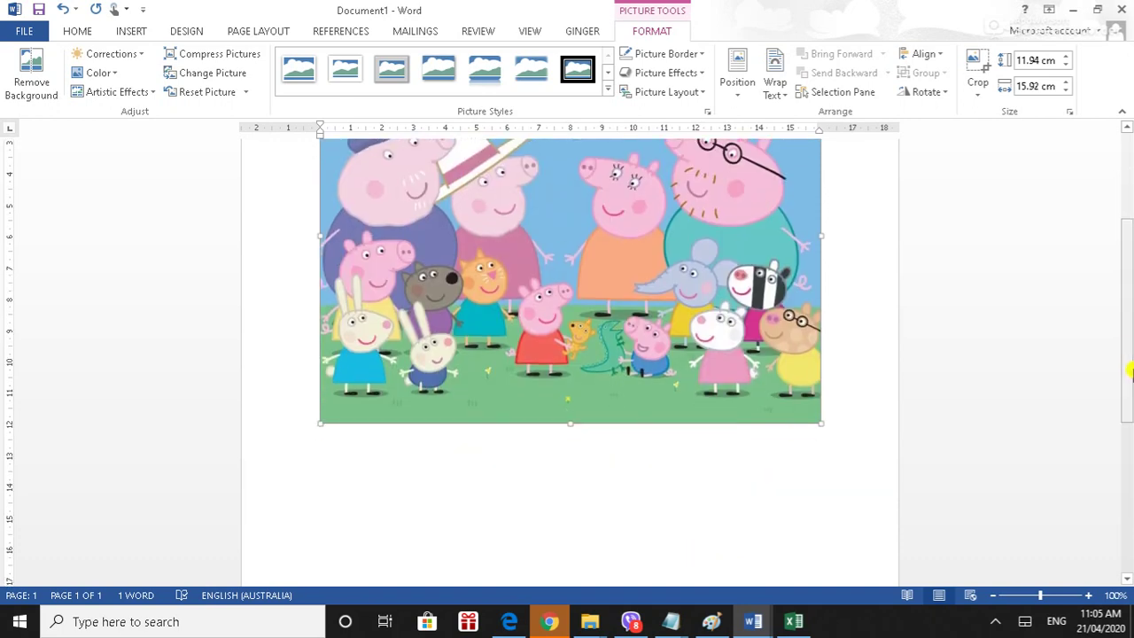
click(758, 480)
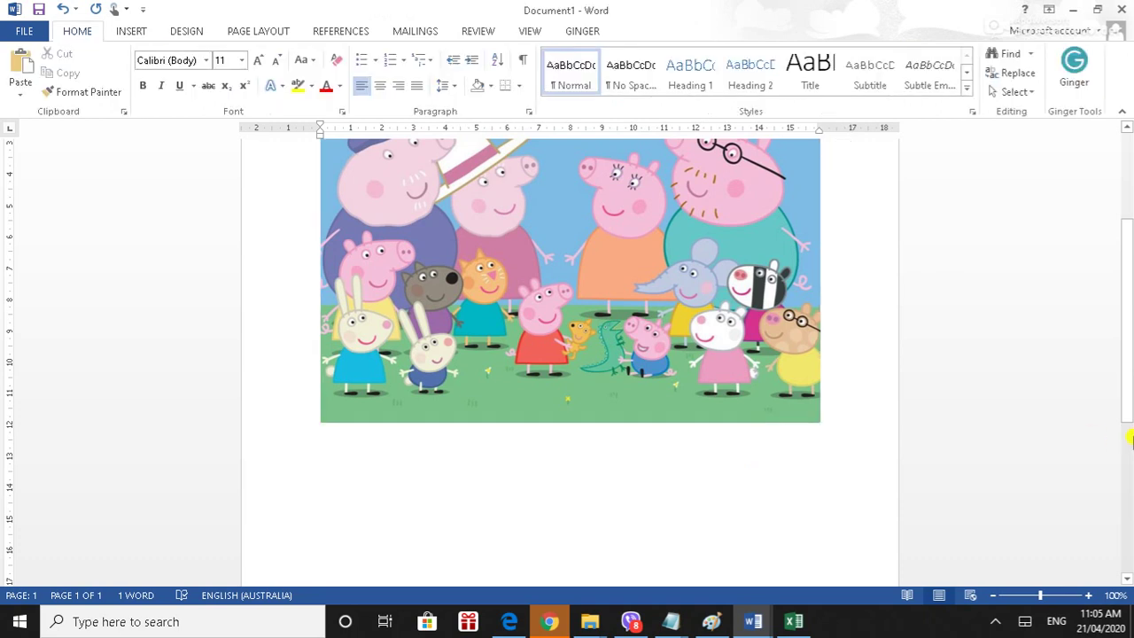
drag(1128, 400, 1122, 346)
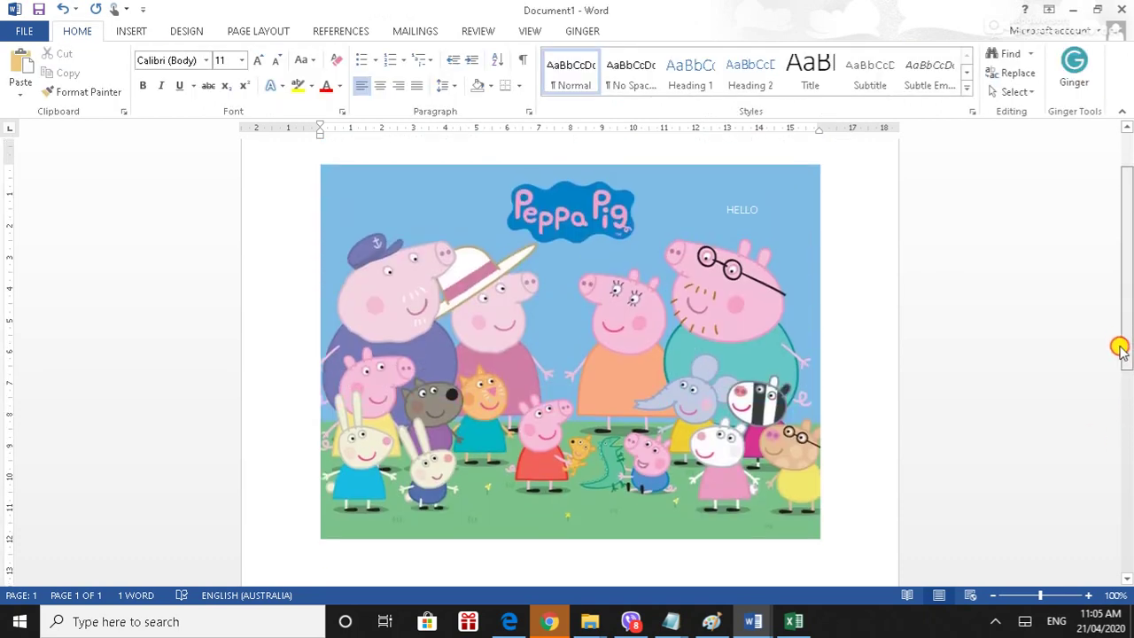
click(541, 410)
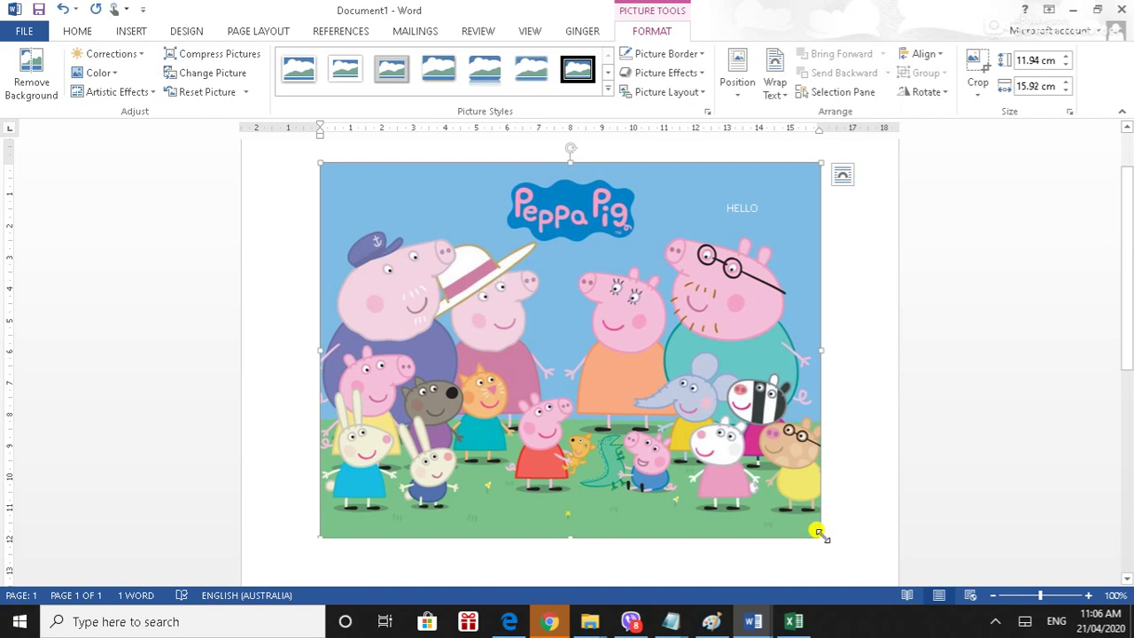
Drag the corner handle to shrink the picture to 6.11 cm by 8.15 cm
drag(818, 532, 577, 348)
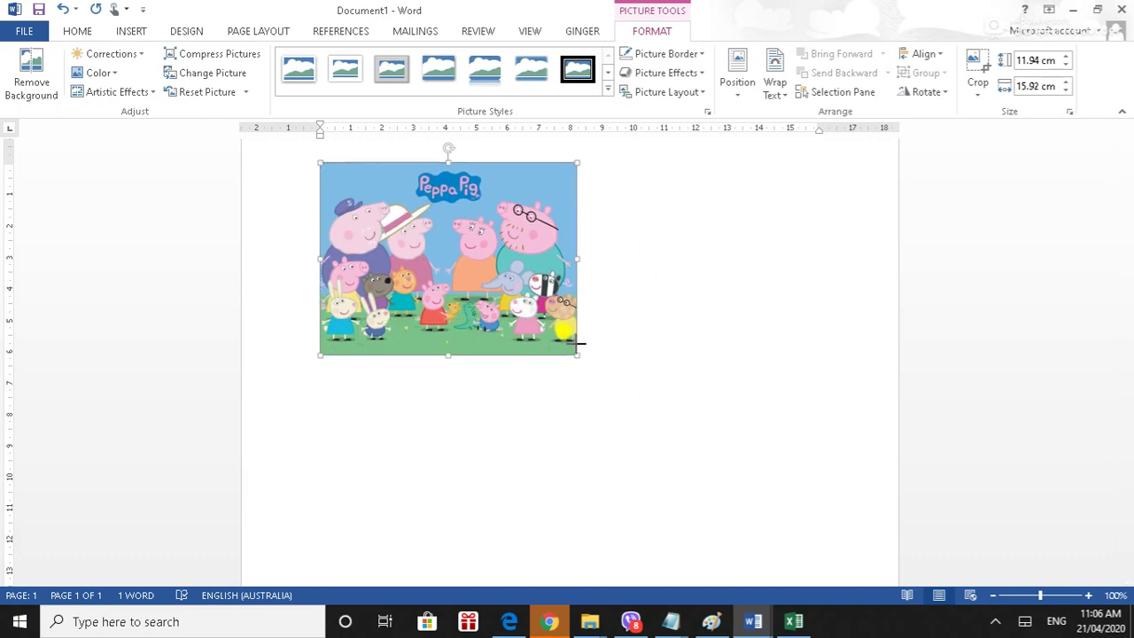
drag(1127, 266, 1126, 232)
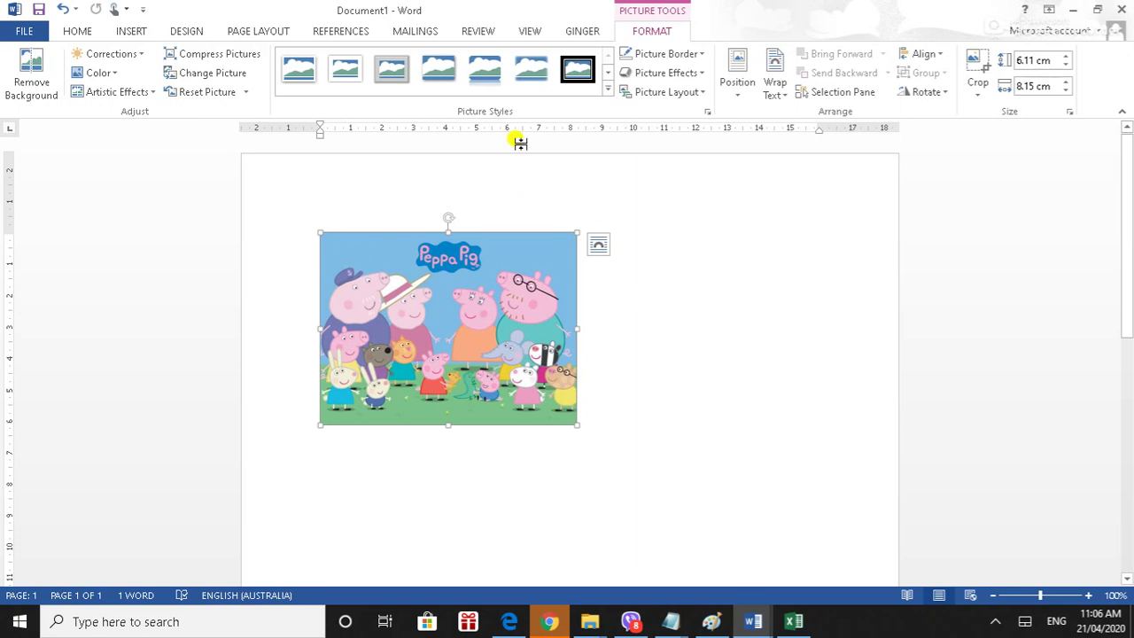
Apply the Reflected Bevel picture style to the Peppa Pig image
click(608, 89)
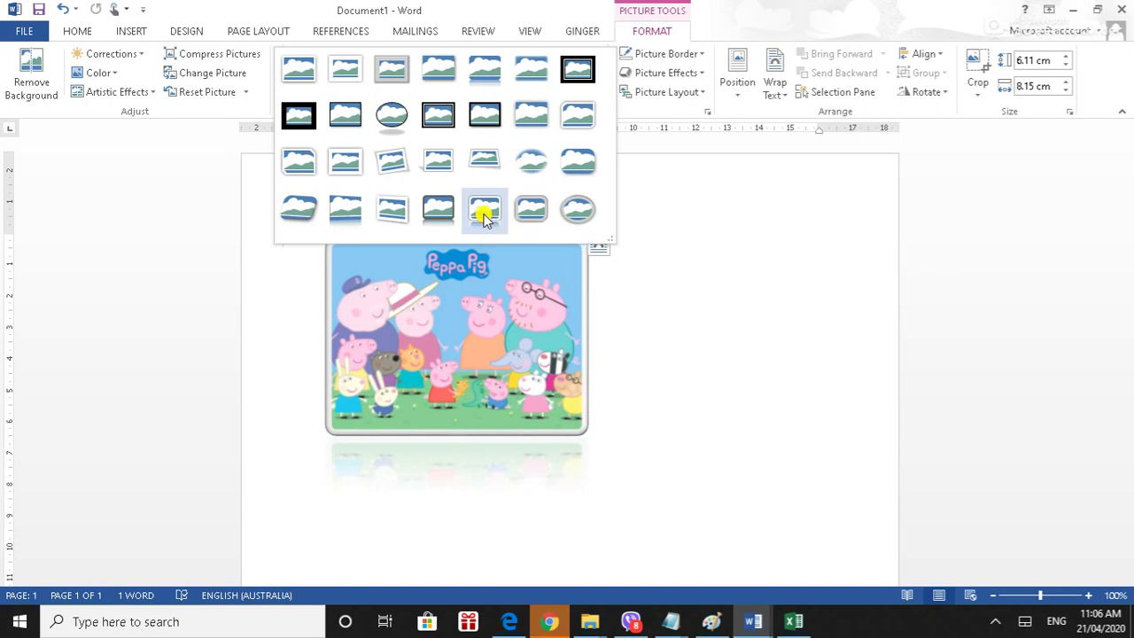
key(Escape)
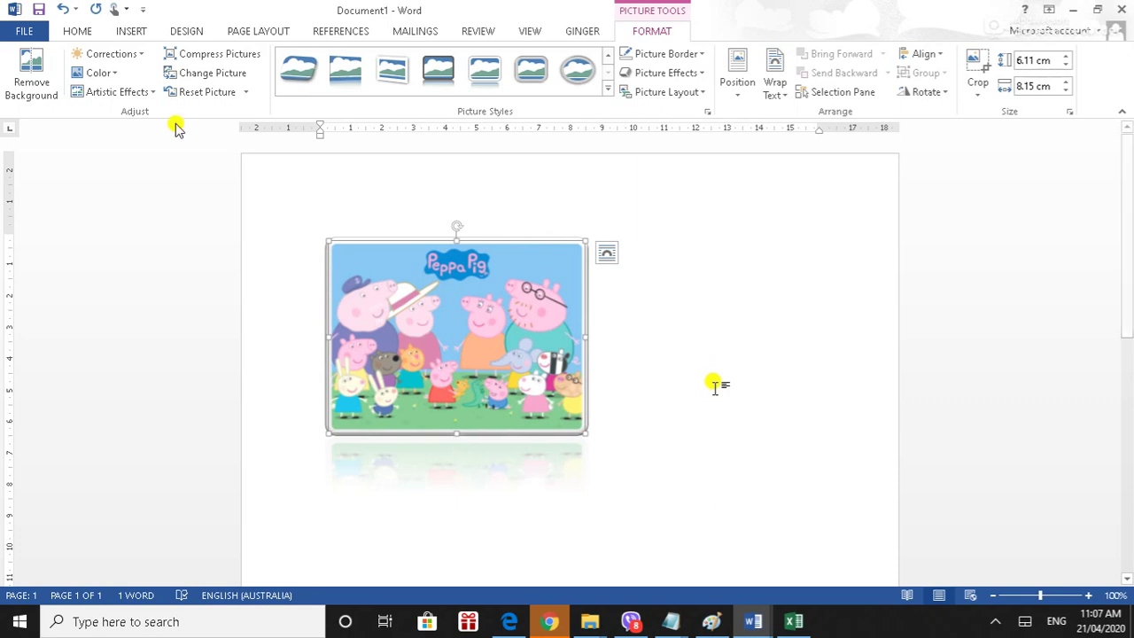
Draw a 1.85 cm by 4.66 cm text box over the top of the picture
click(132, 34)
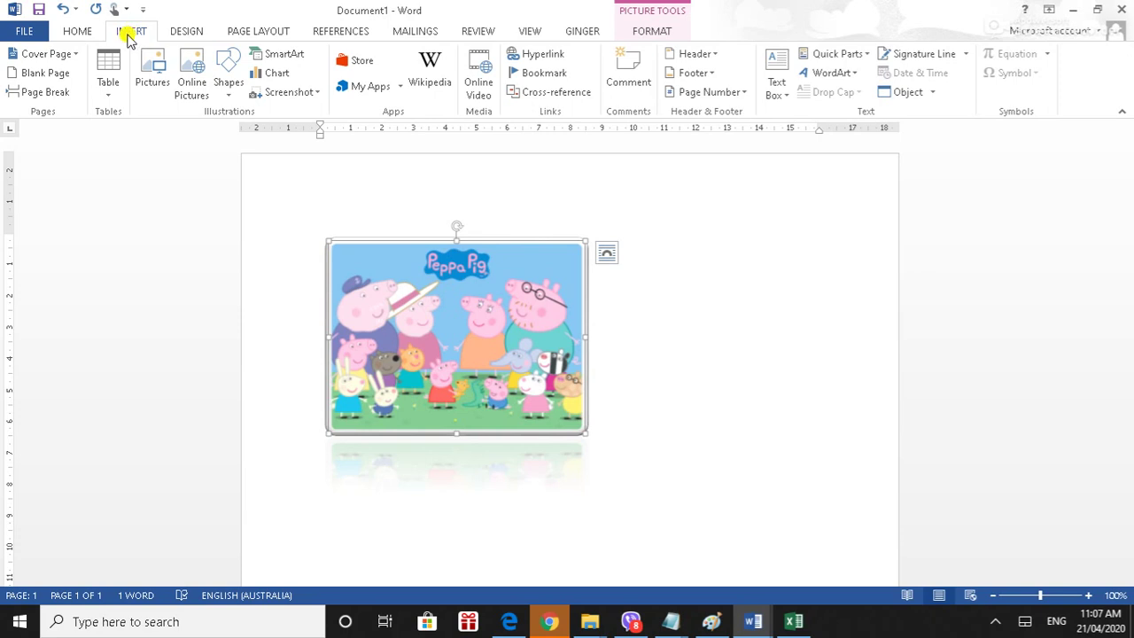
click(232, 81)
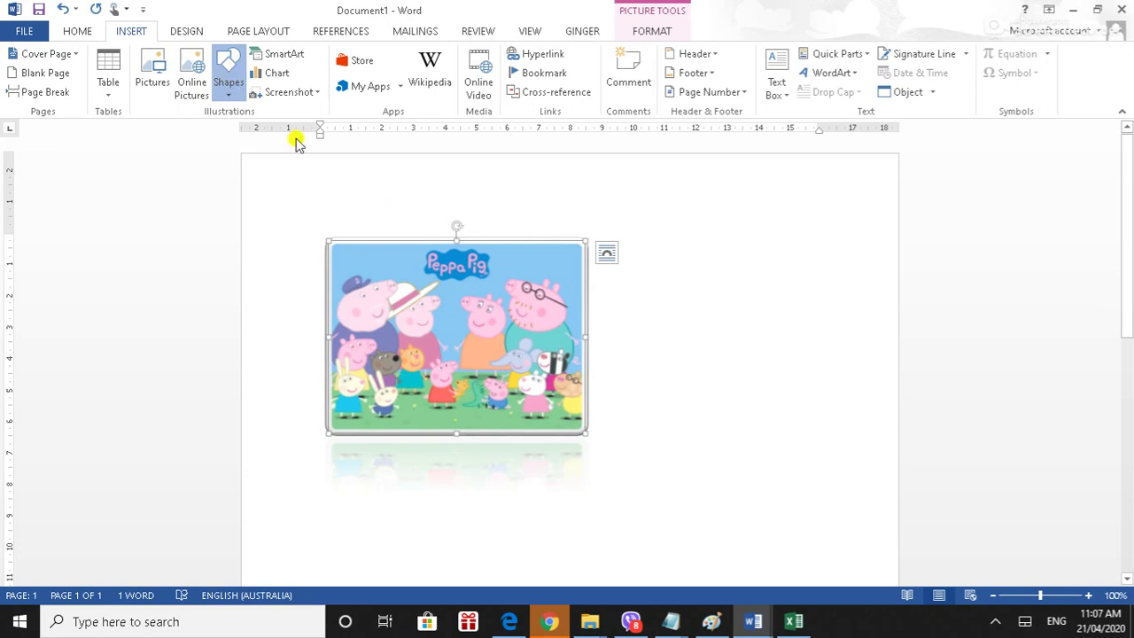
click(238, 83)
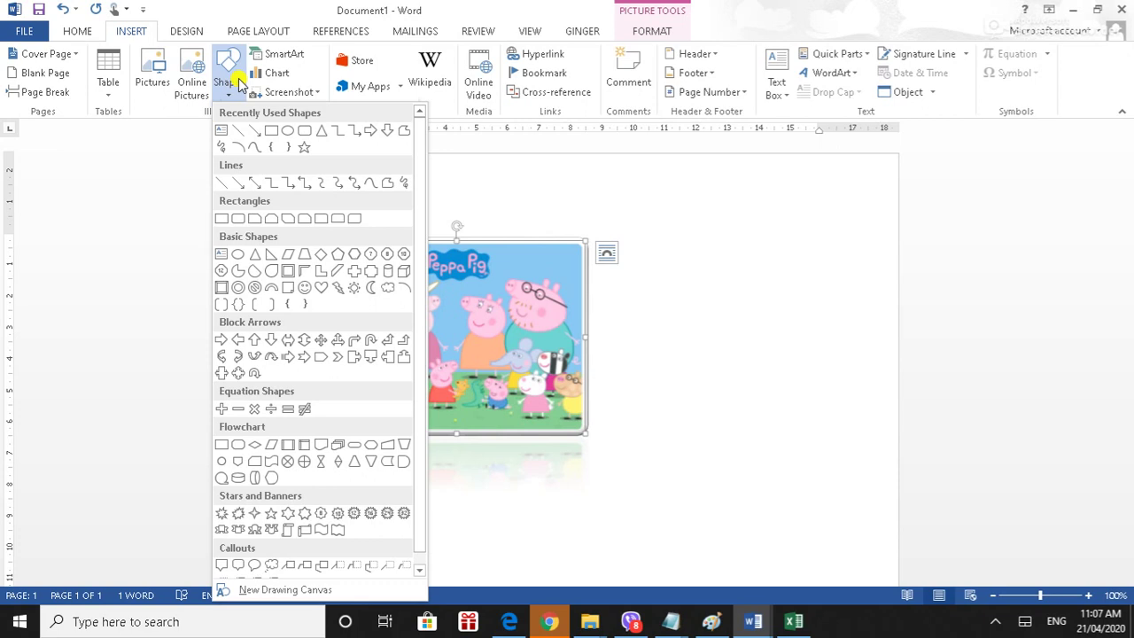
click(221, 133)
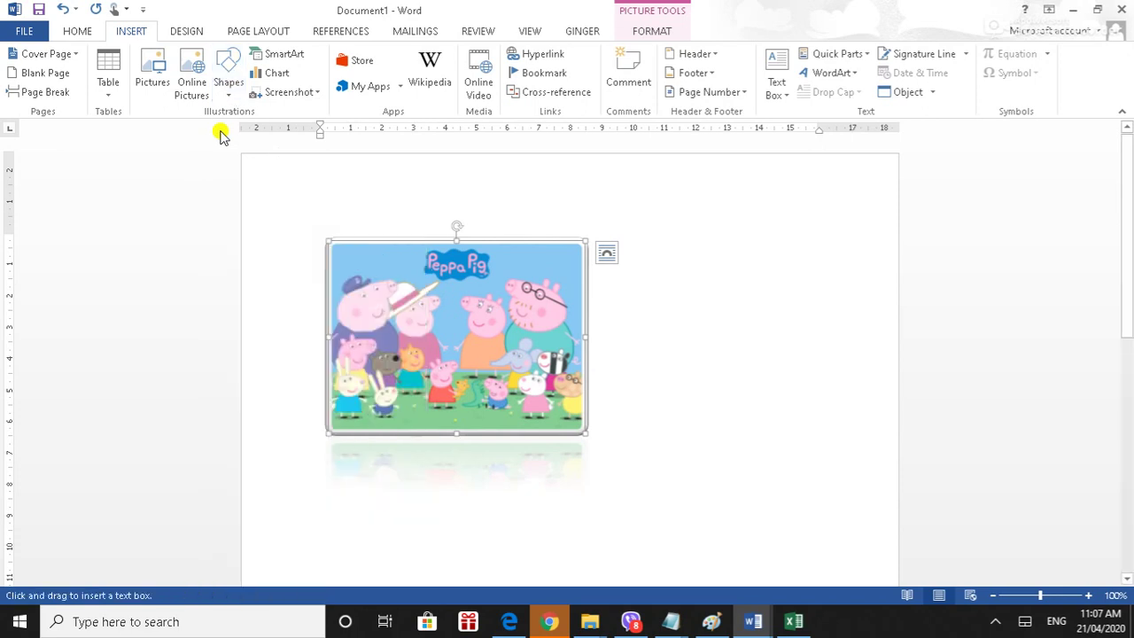
drag(399, 272, 545, 329)
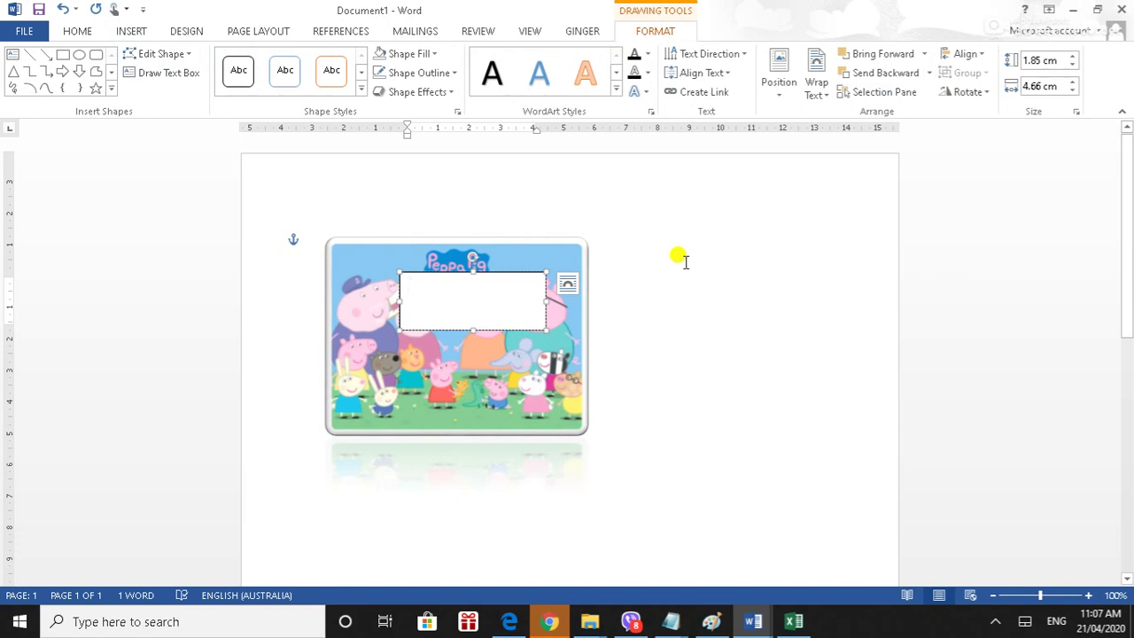
Type HOME in the text box and shorten the box to one line high
text(HOME)
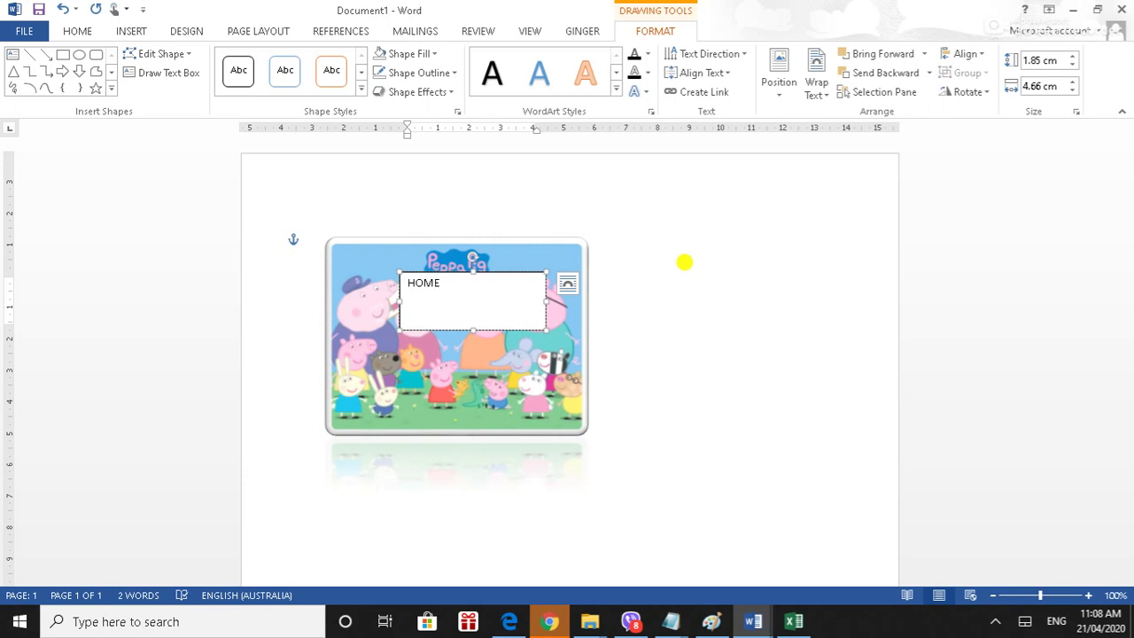
click(463, 312)
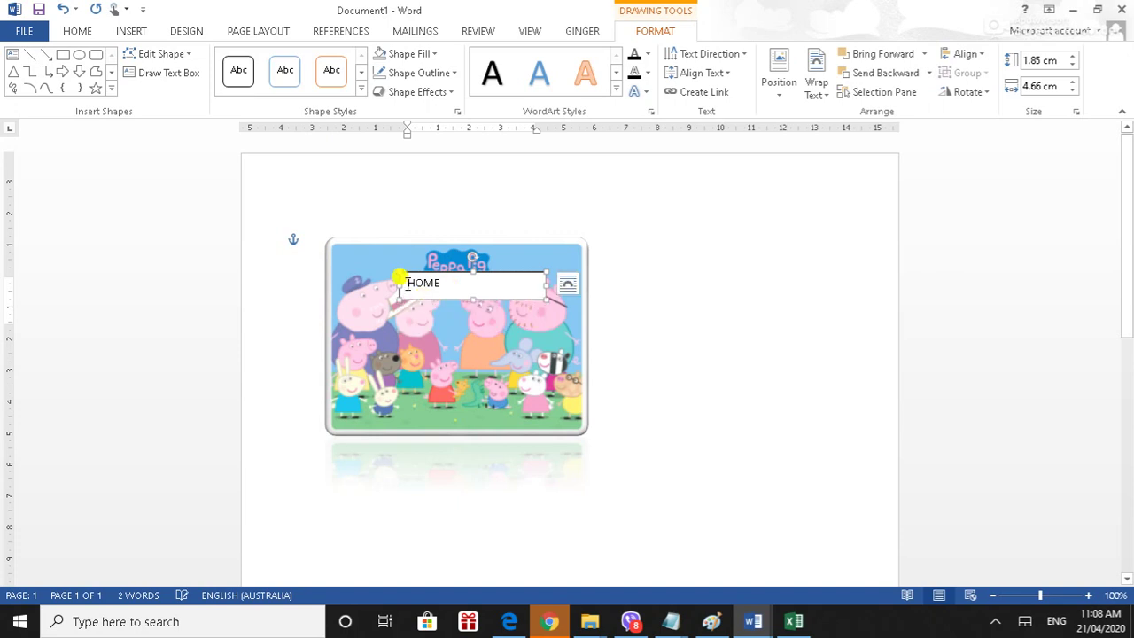
drag(401, 281, 445, 284)
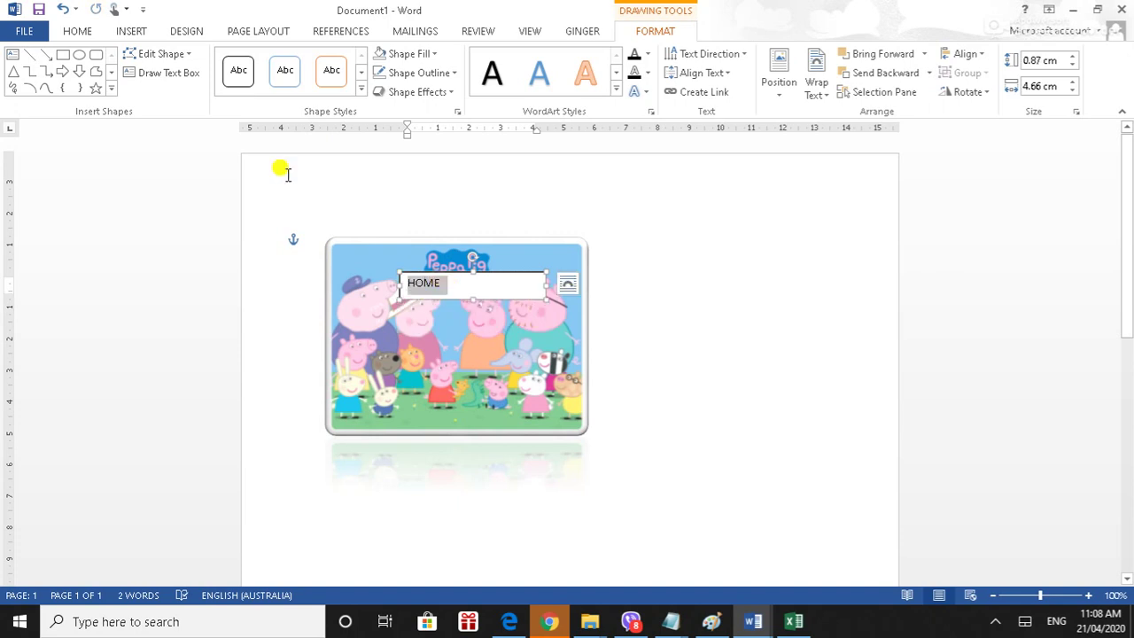
Format HOME as bold, 16 pt and centre-aligned
click(78, 32)
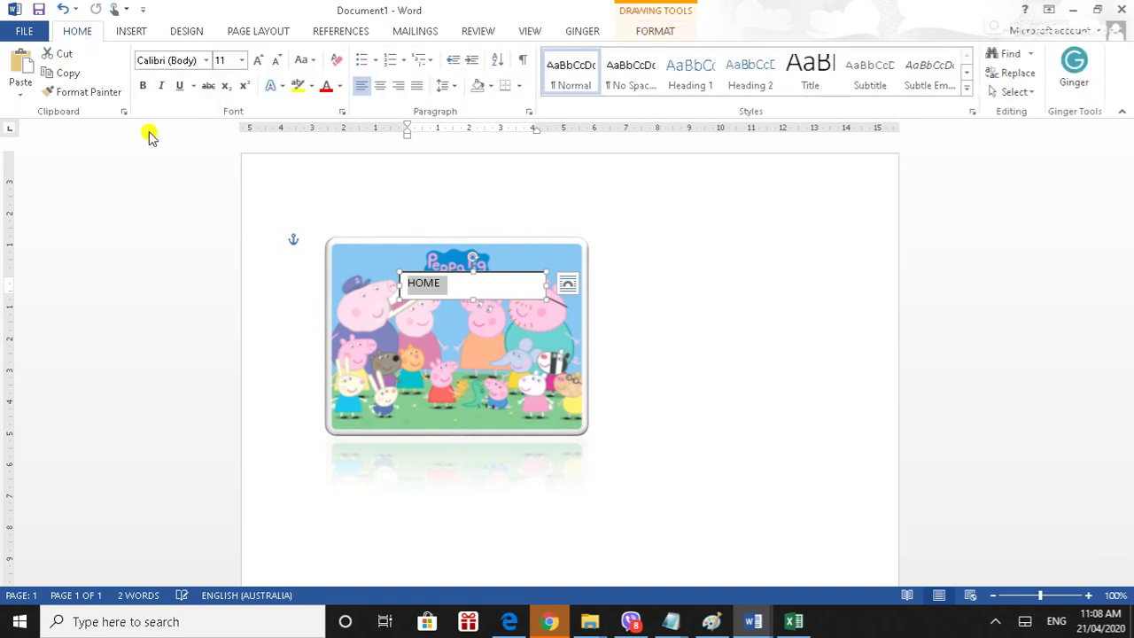
click(241, 62)
click(225, 144)
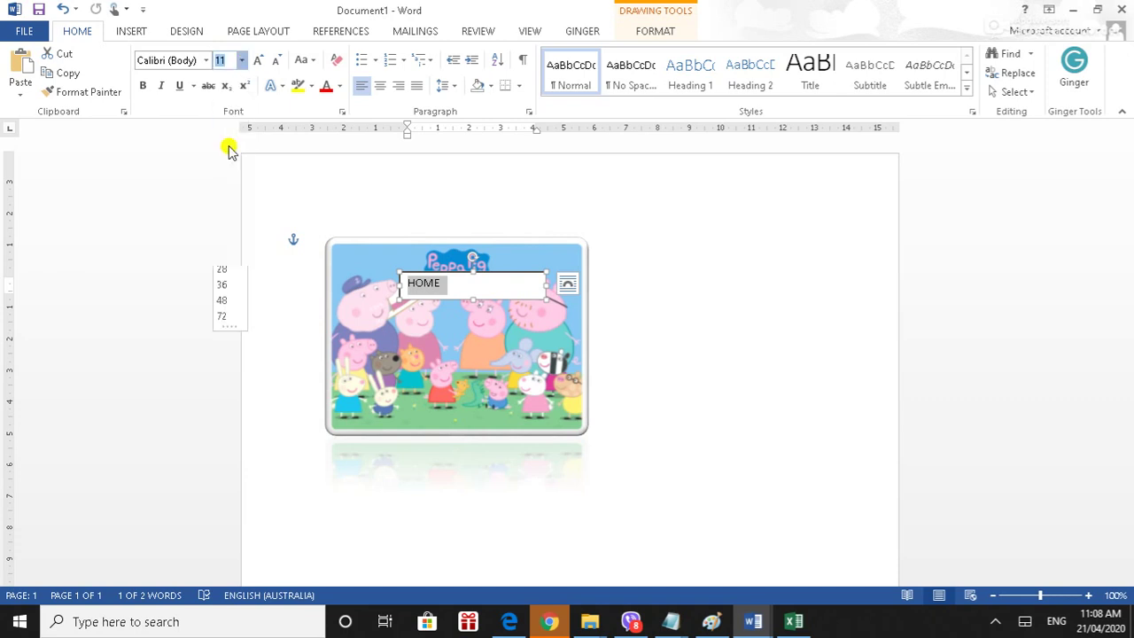
click(240, 62)
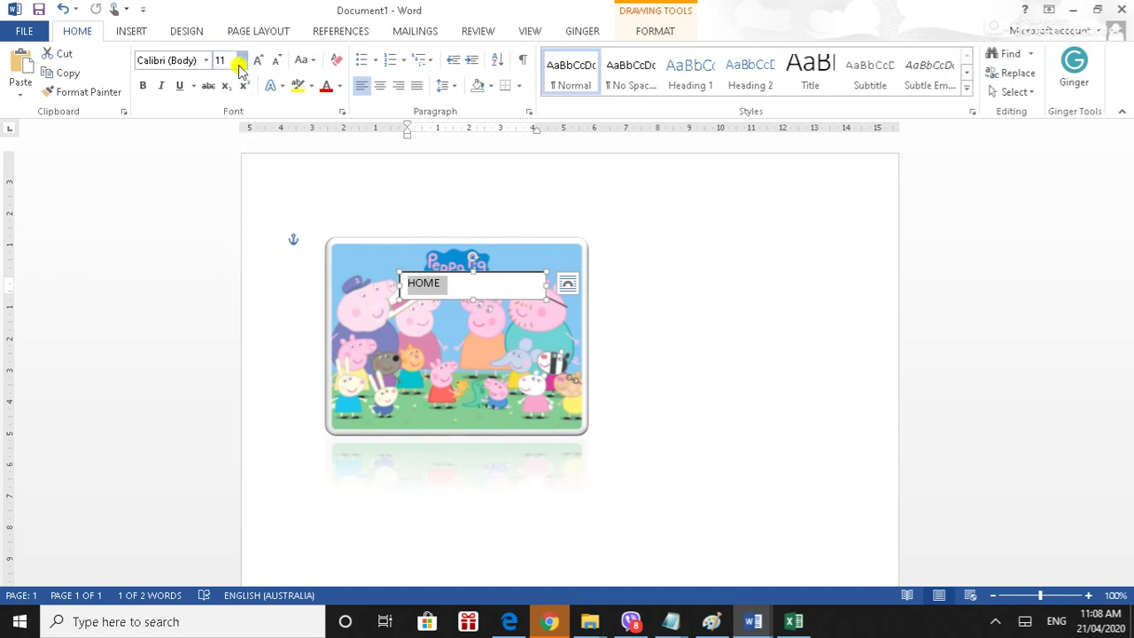
click(221, 180)
click(141, 87)
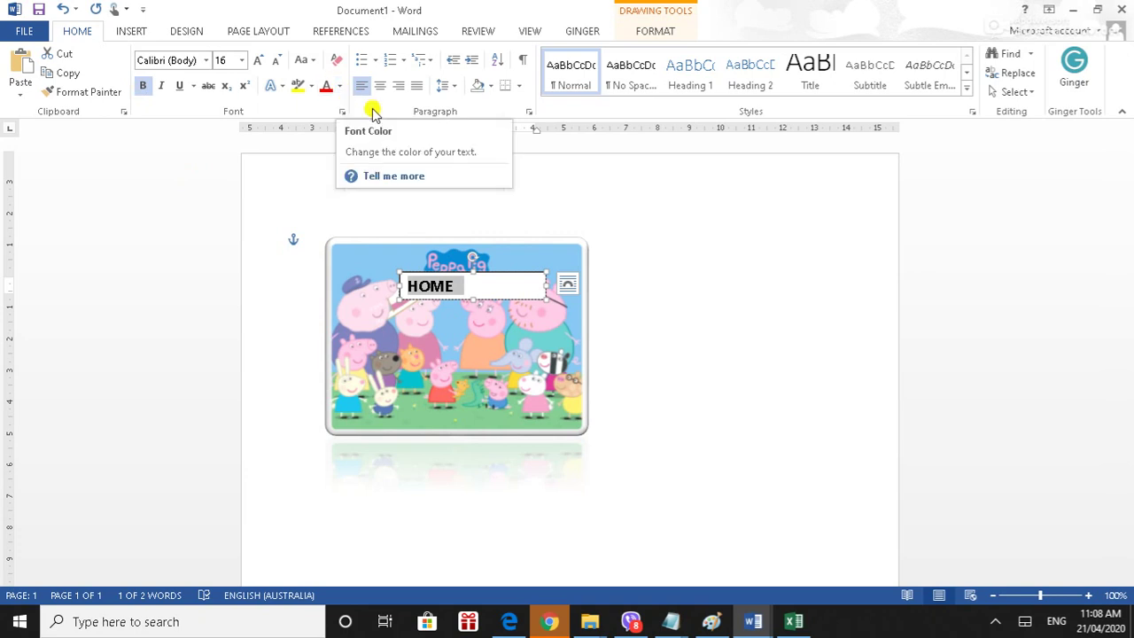
click(380, 86)
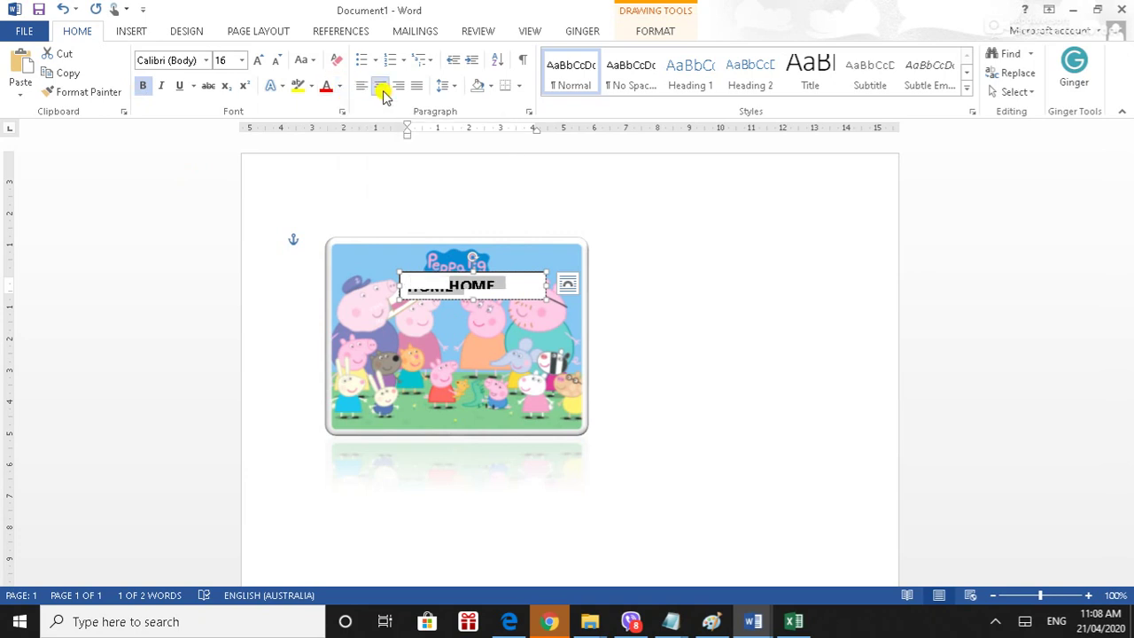
Reselect the HOME text box and bring up its shape formatting options
click(500, 341)
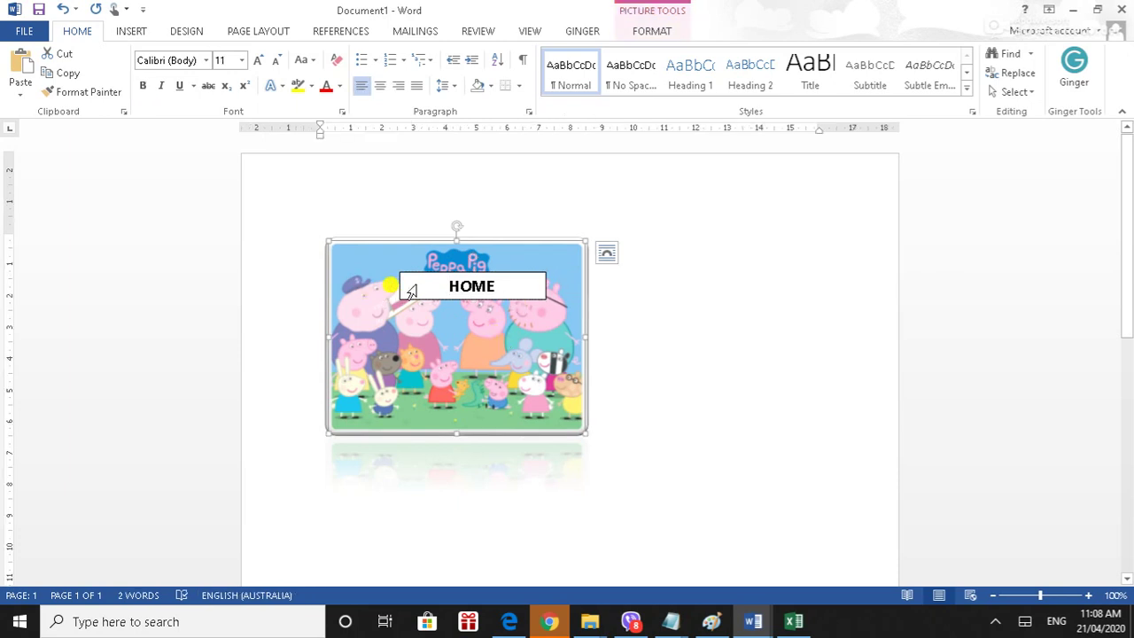
click(510, 280)
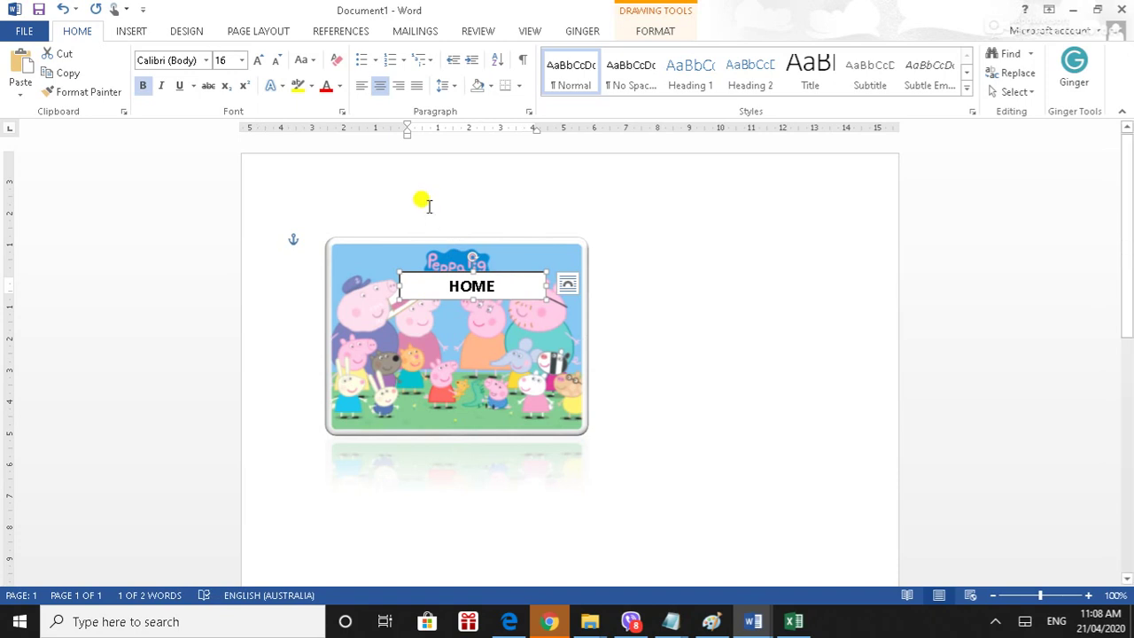
double_click(512, 275)
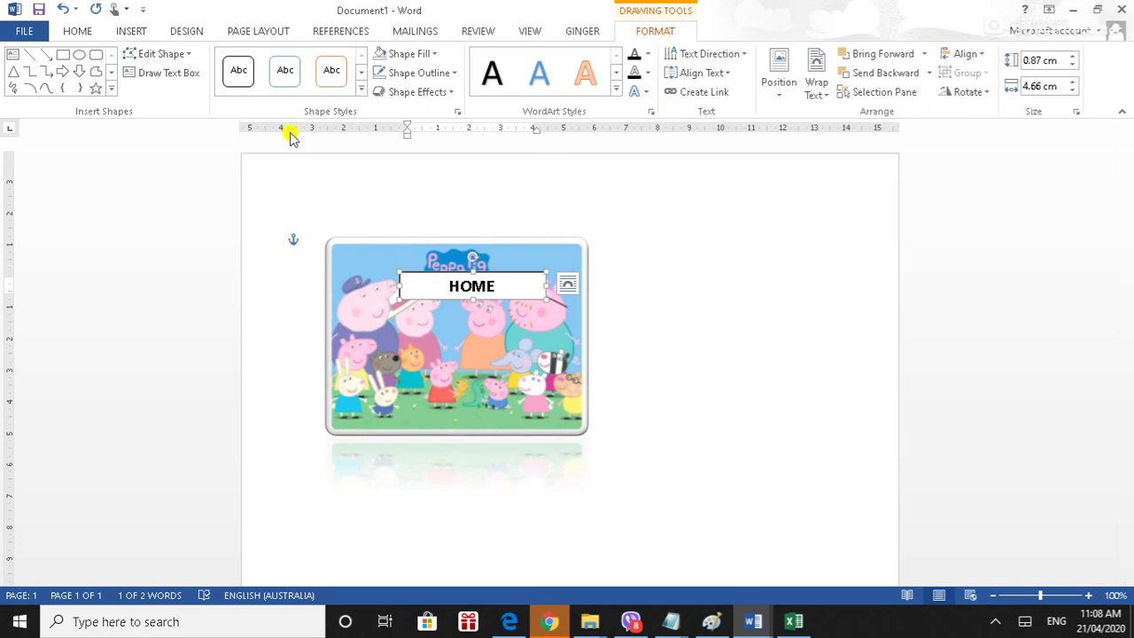
Set the HOME text box to No Fill and No Outline, then deselect it
click(430, 54)
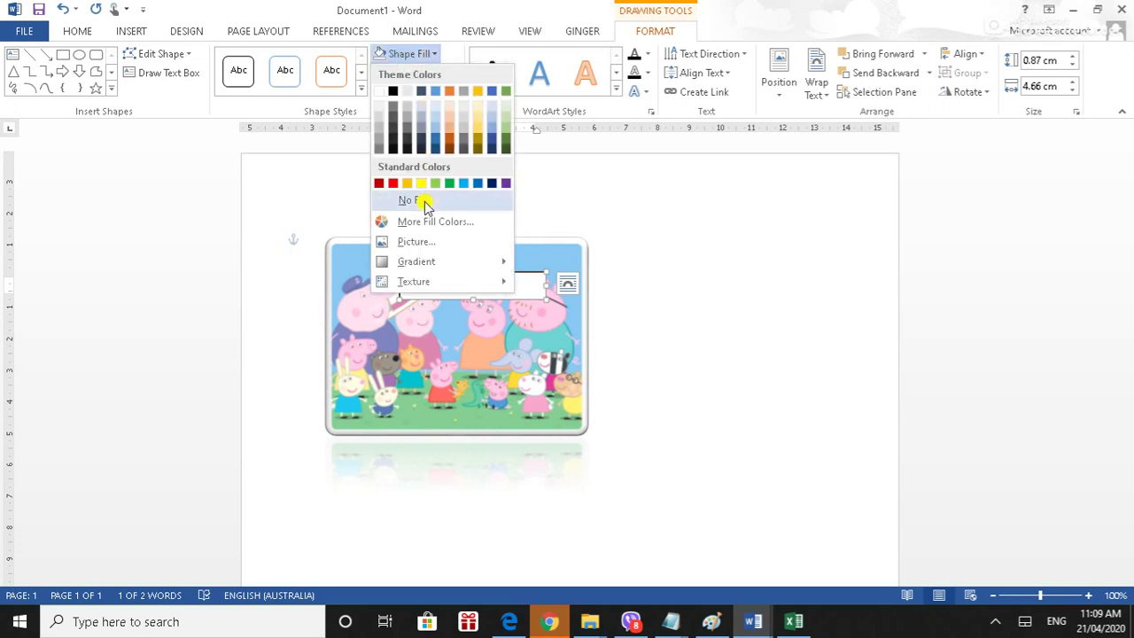
click(390, 200)
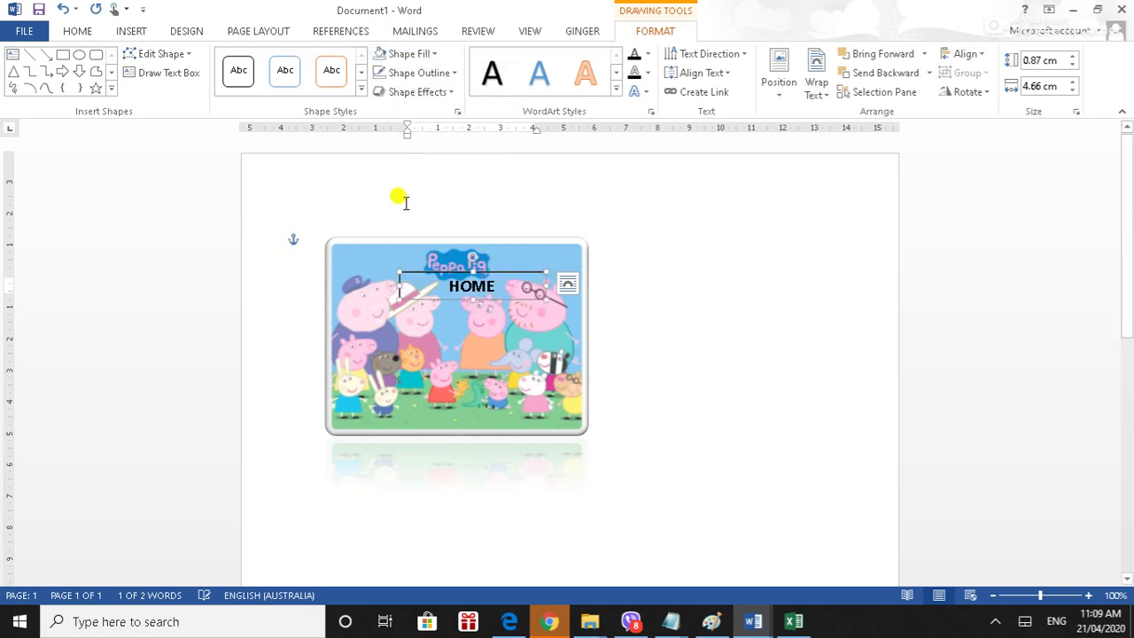
click(448, 77)
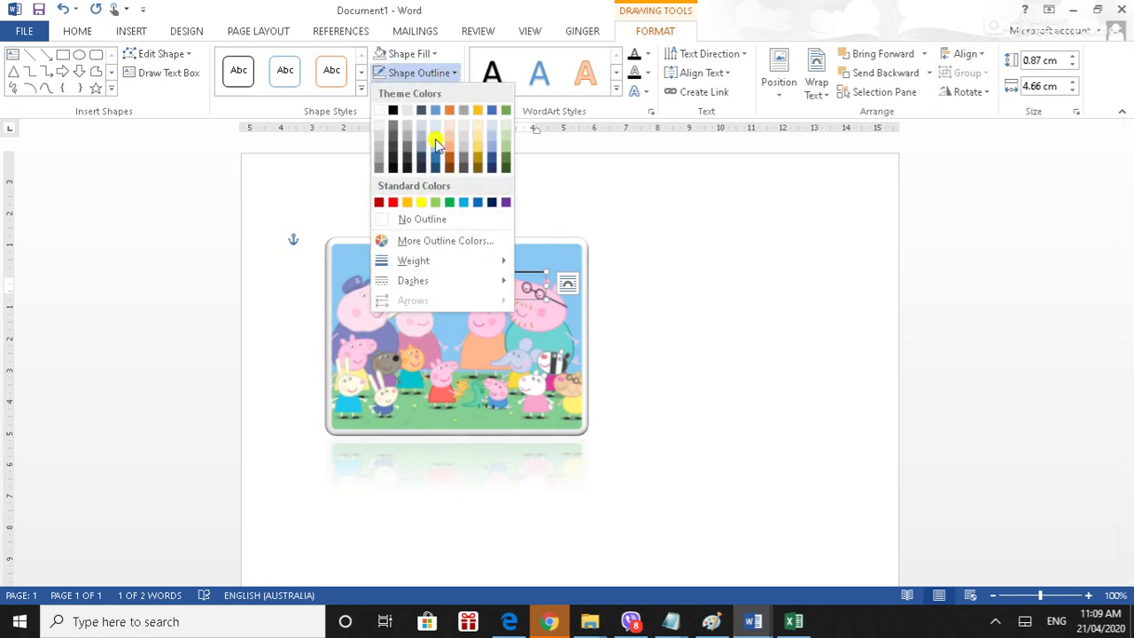
click(427, 220)
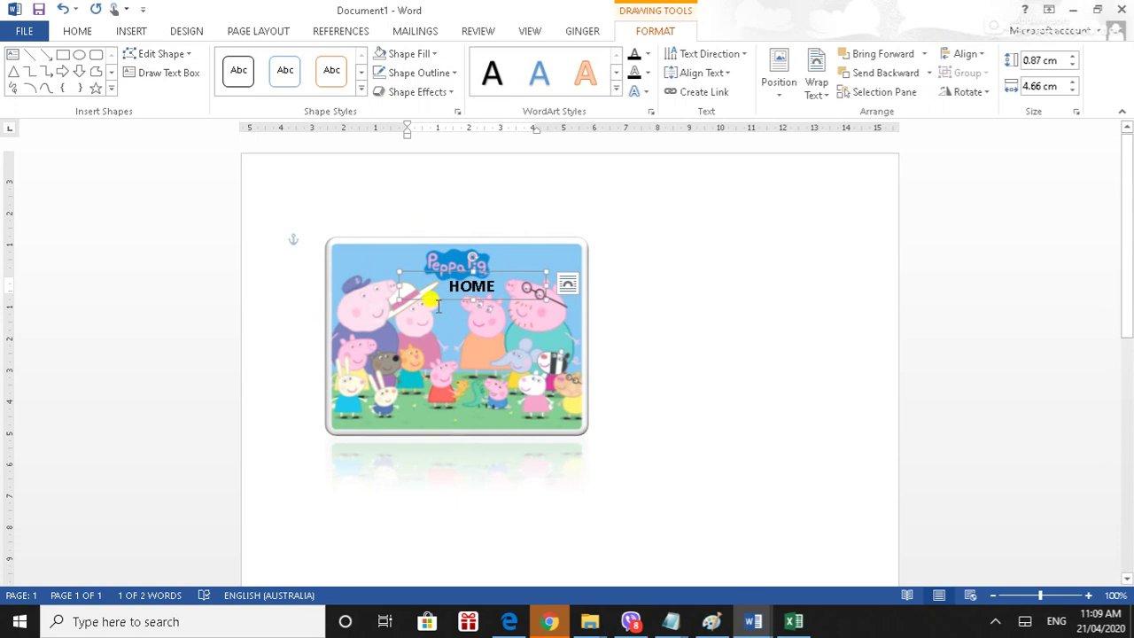
click(451, 365)
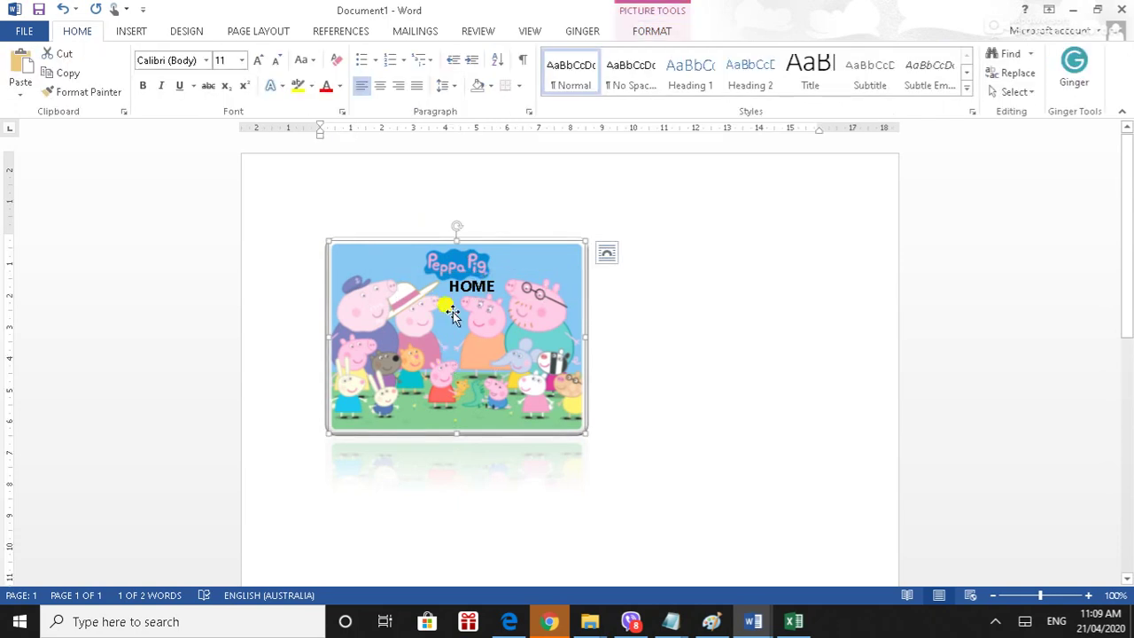